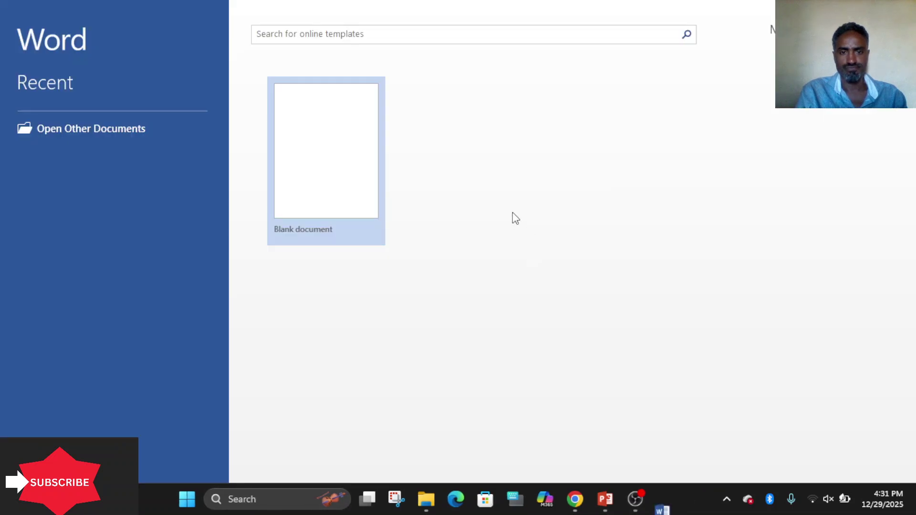
- Create a blank document and dismiss the Office activation notice
left_click(353, 146)
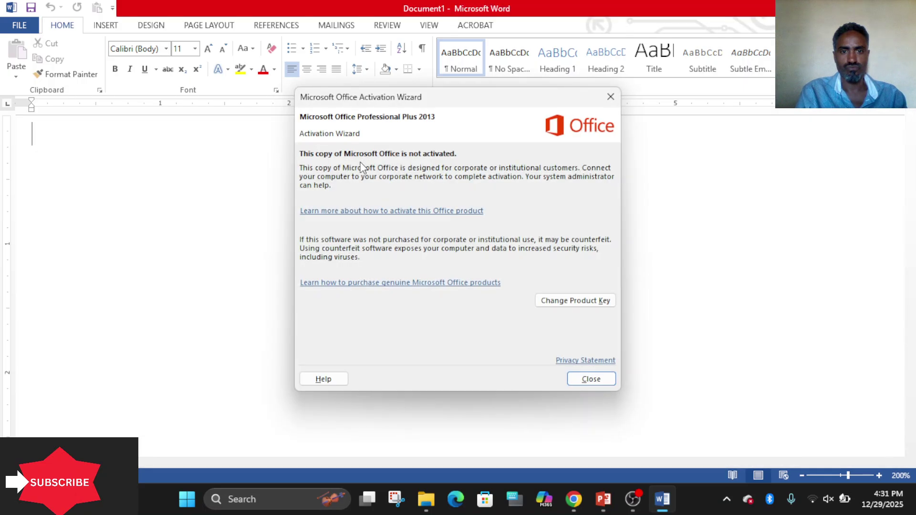
left_click(621, 98)
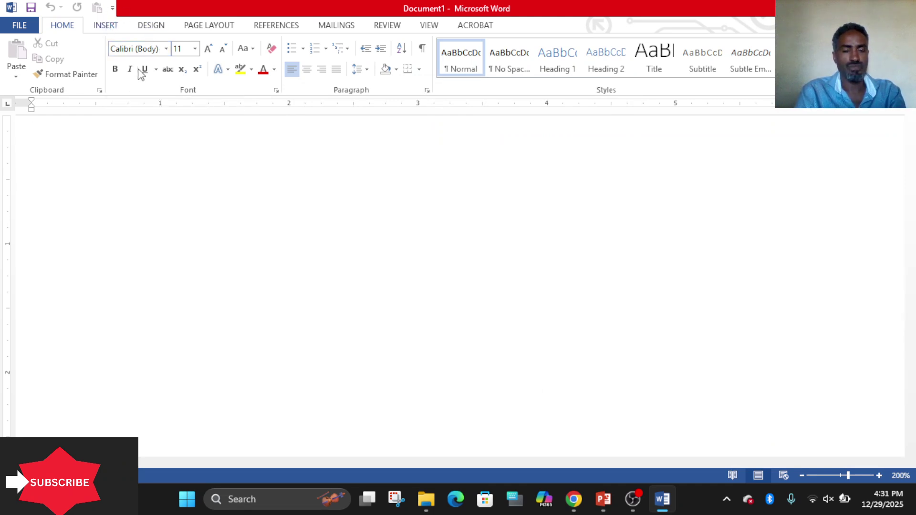
- Insert the Computer Hardware picture from the Unit 2 folder under Desktop, YOUTUBE, THUMBNAILS, Grade 7
left_click(110, 27)
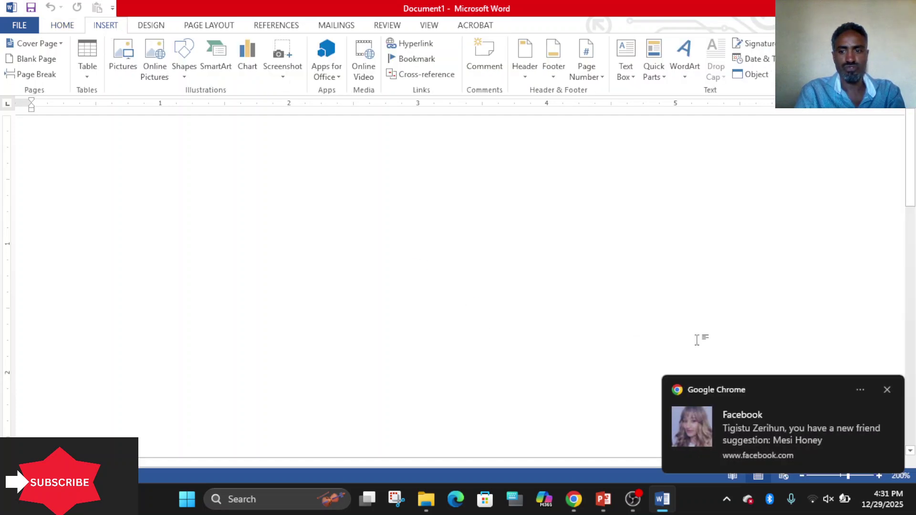
left_click(886, 391)
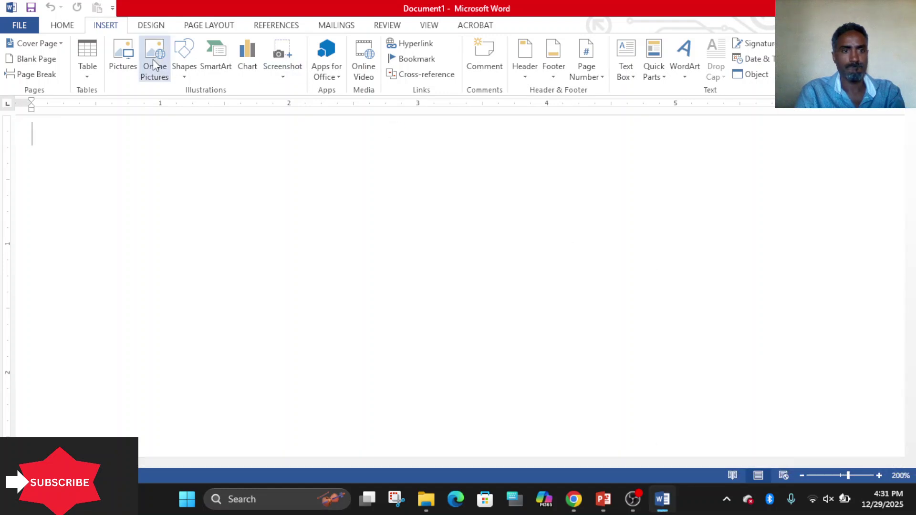
left_click(128, 64)
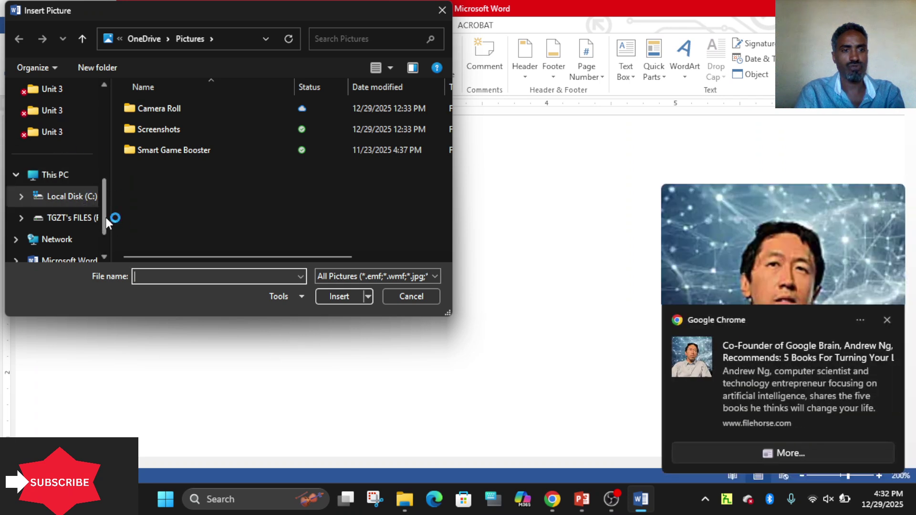
left_click_drag(106, 217, 96, 138)
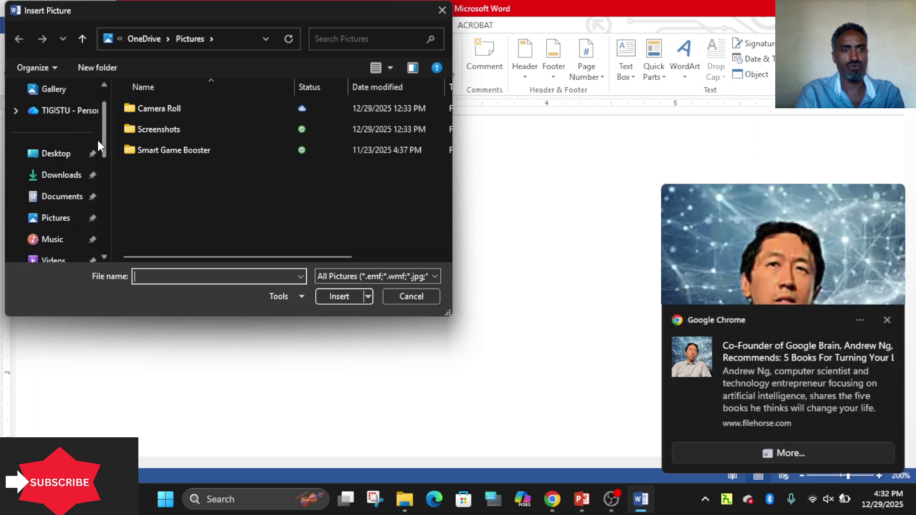
left_click(887, 319)
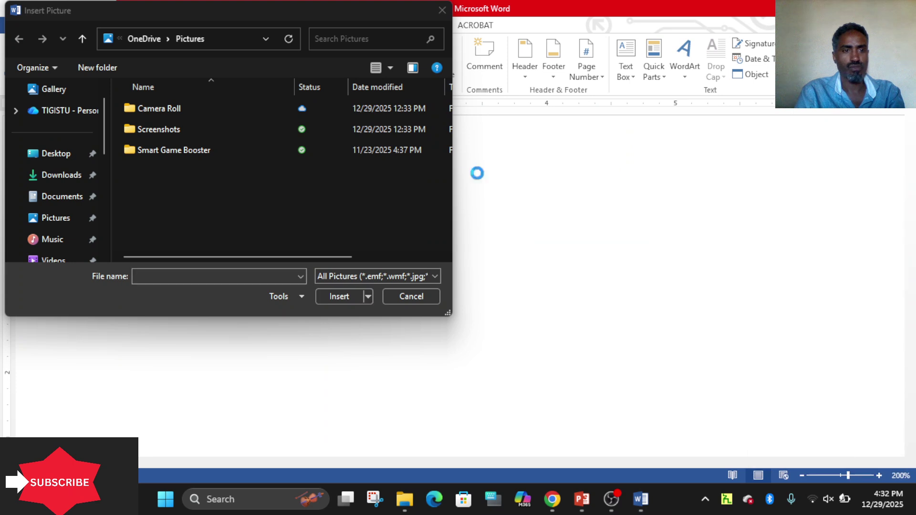
left_click(81, 154)
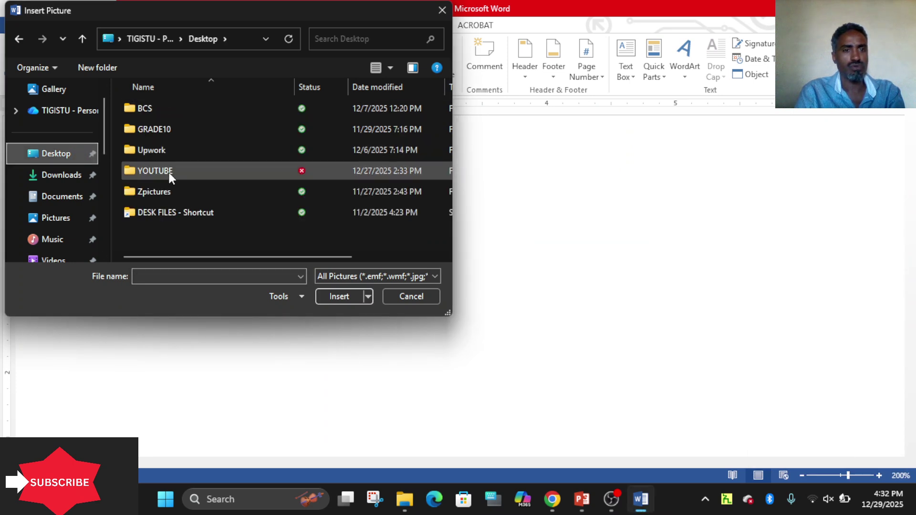
double_click(169, 173)
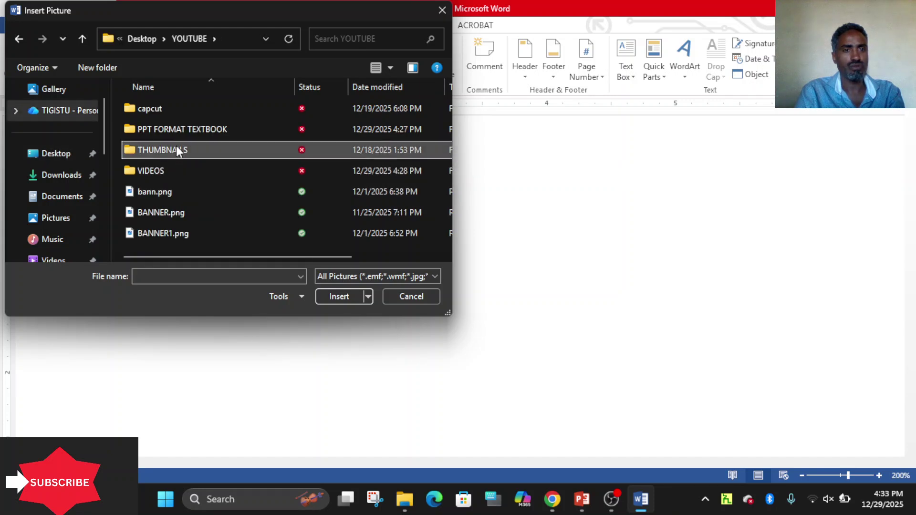
double_click(176, 149)
double_click(168, 110)
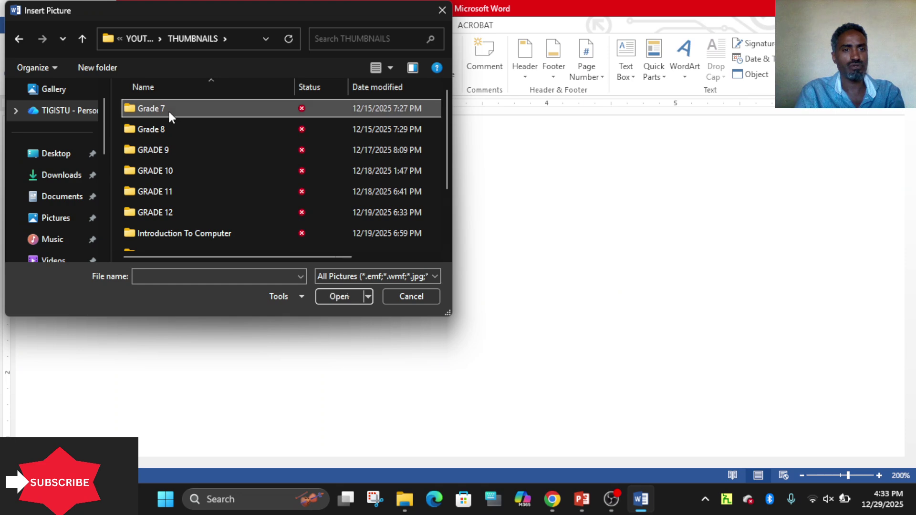
left_click(162, 129)
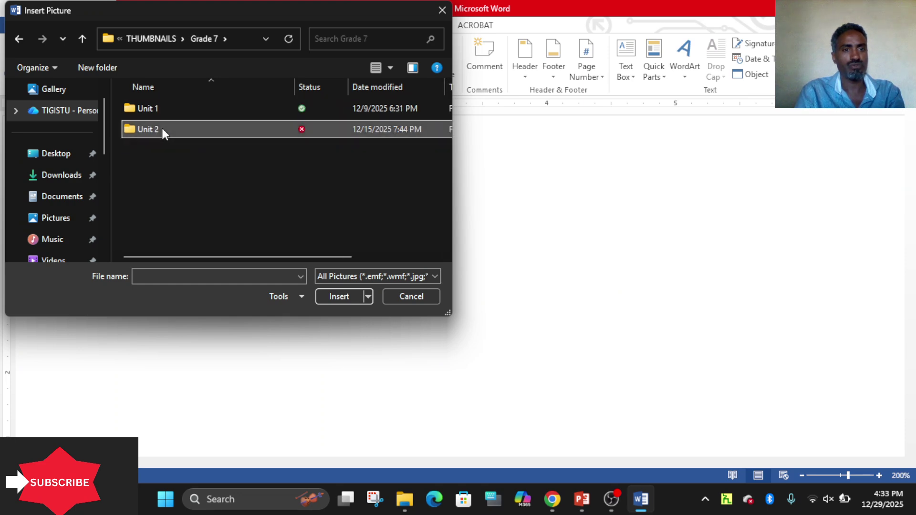
double_click(170, 129)
double_click(220, 121)
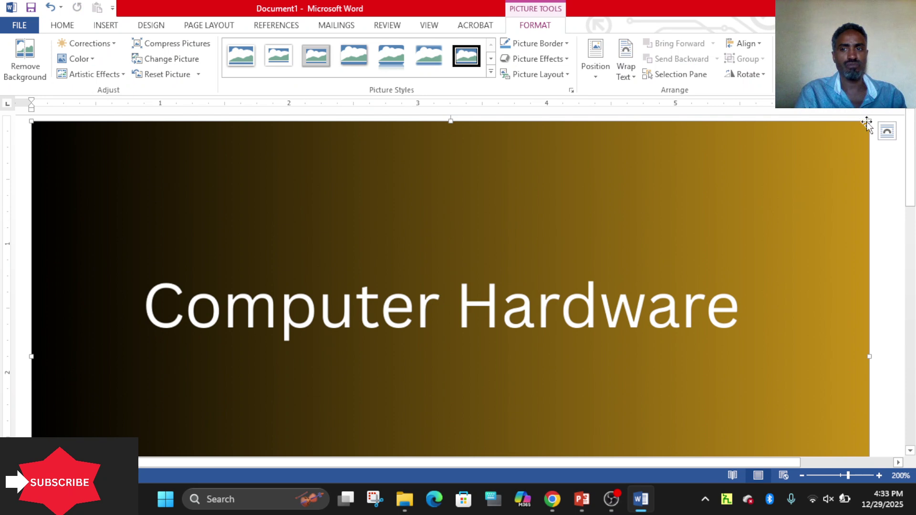
- Shrink the inserted Computer Hardware picture proportionally to about 1.2 inches wide
left_click_drag(797, 142, 407, 232)
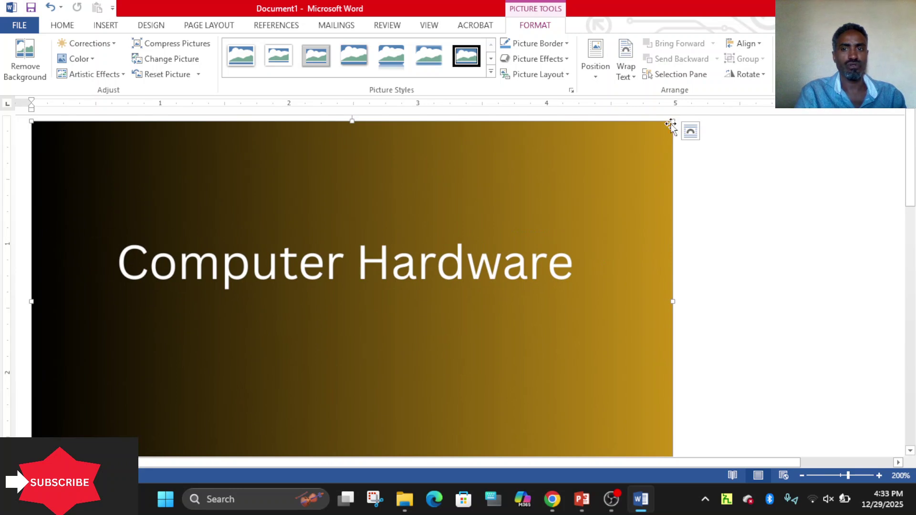
left_click_drag(674, 121, 445, 233)
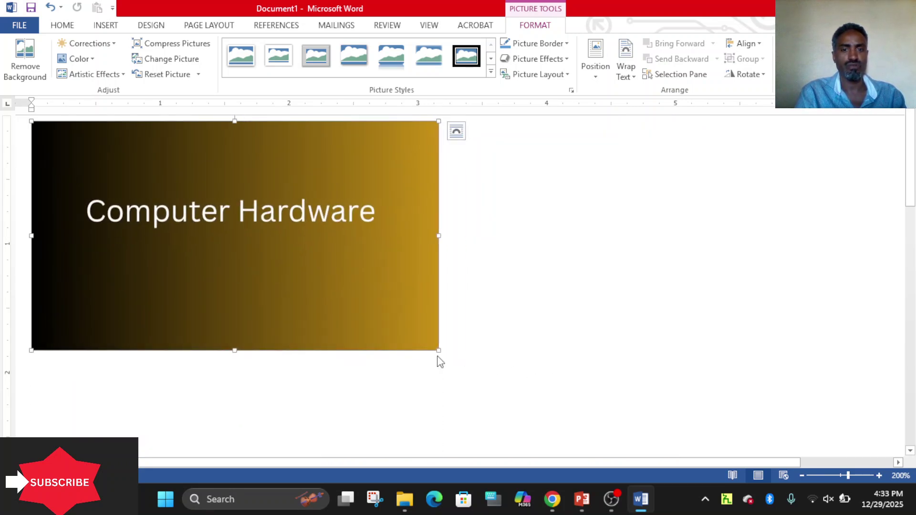
left_click_drag(432, 348, 138, 207)
left_click(199, 207)
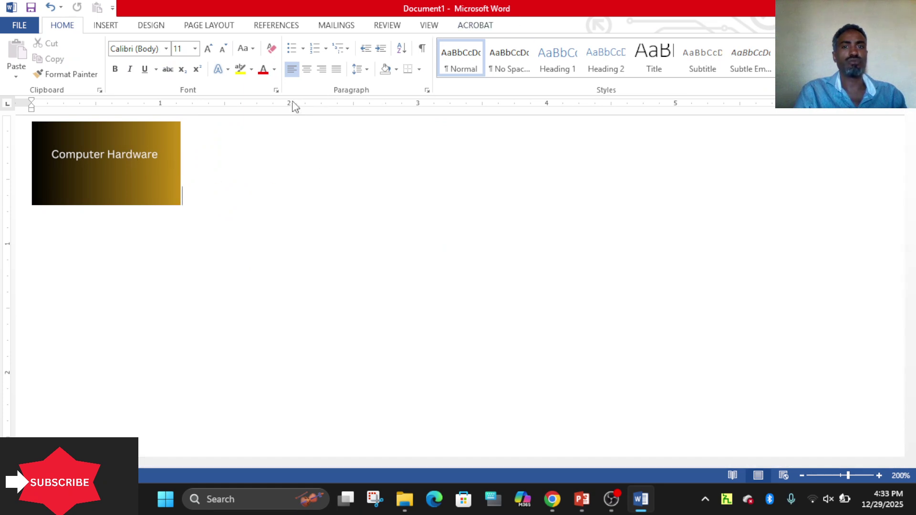
- Apply the black bevelled frame style with reflection to the picture and recolor it with the light green variation
left_click(161, 157)
left_click(161, 157)
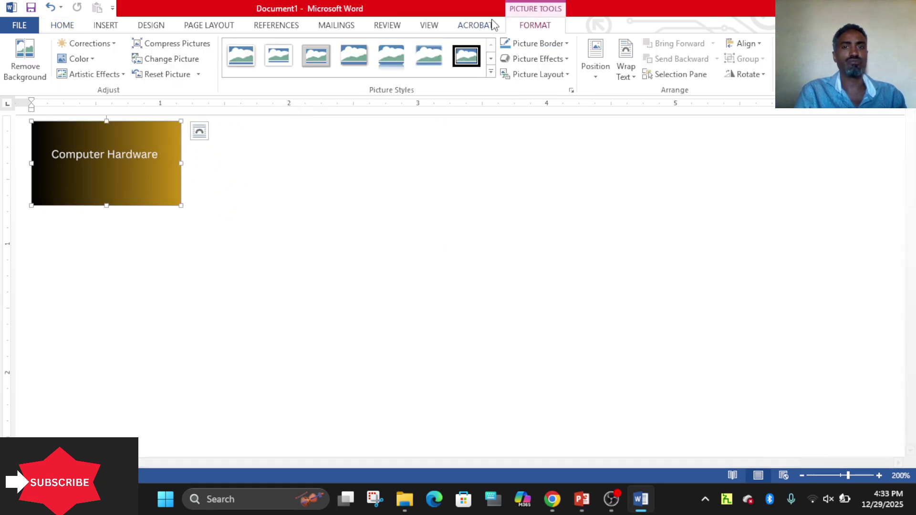
left_click(491, 72)
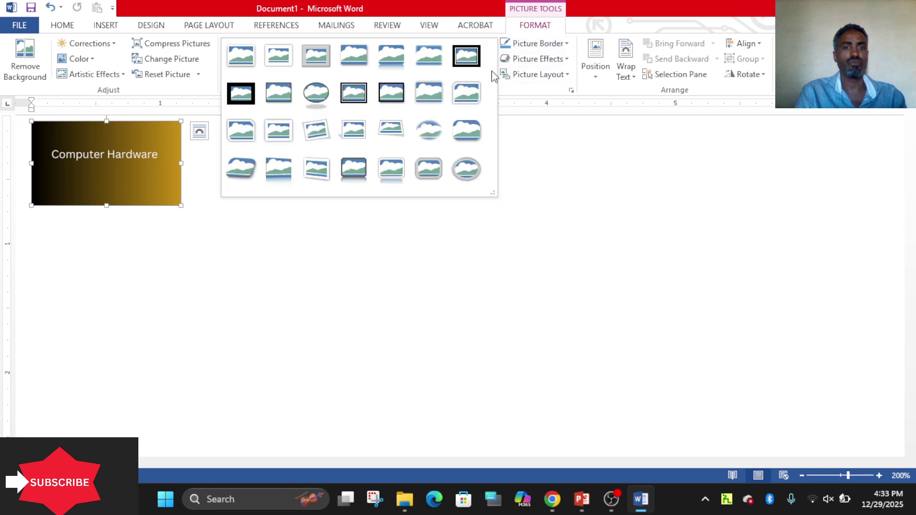
left_click(351, 181)
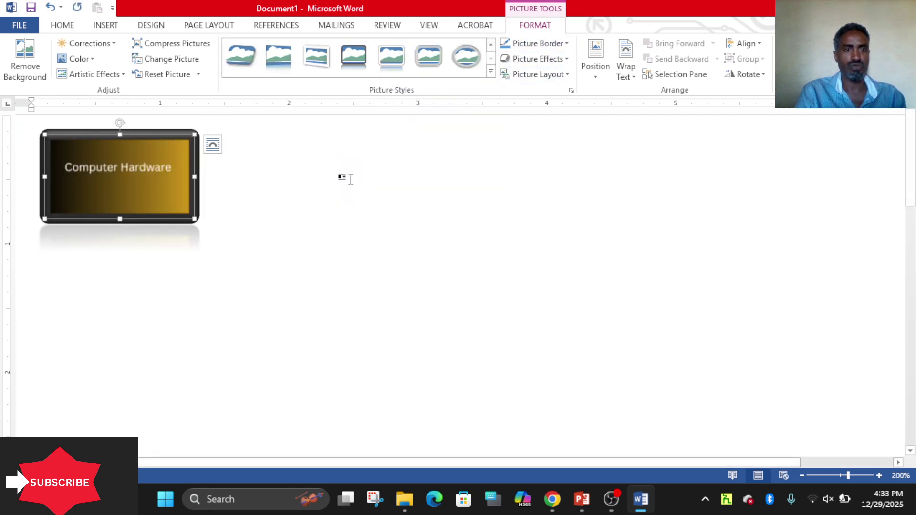
left_click(95, 58)
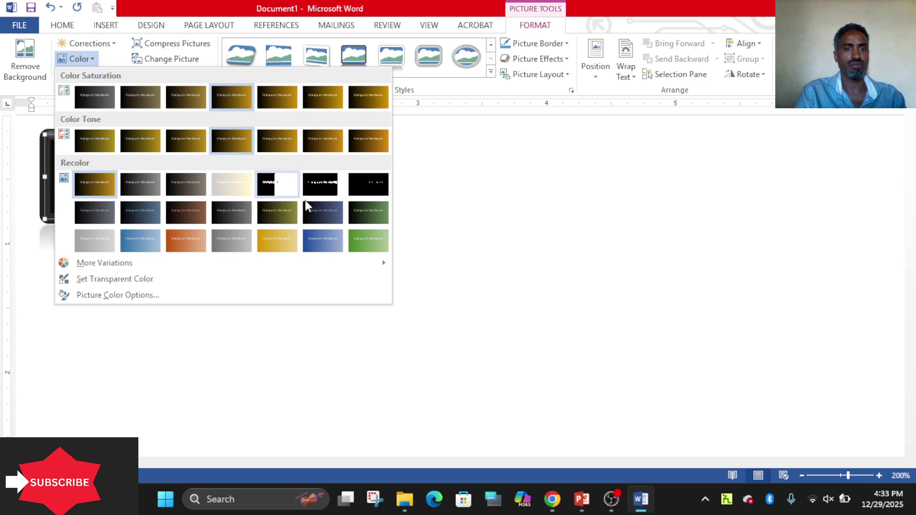
left_click(354, 239)
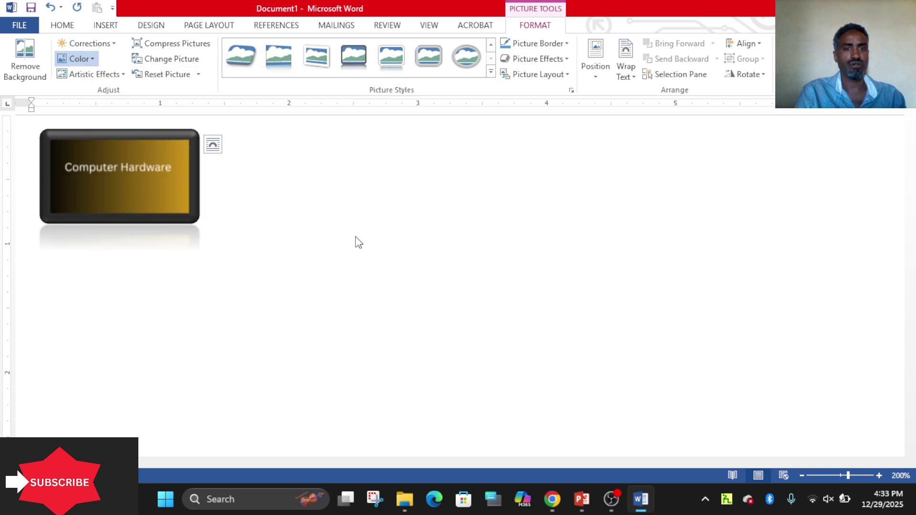
- Try background removal on the picture and discard all its changes
left_click(26, 56)
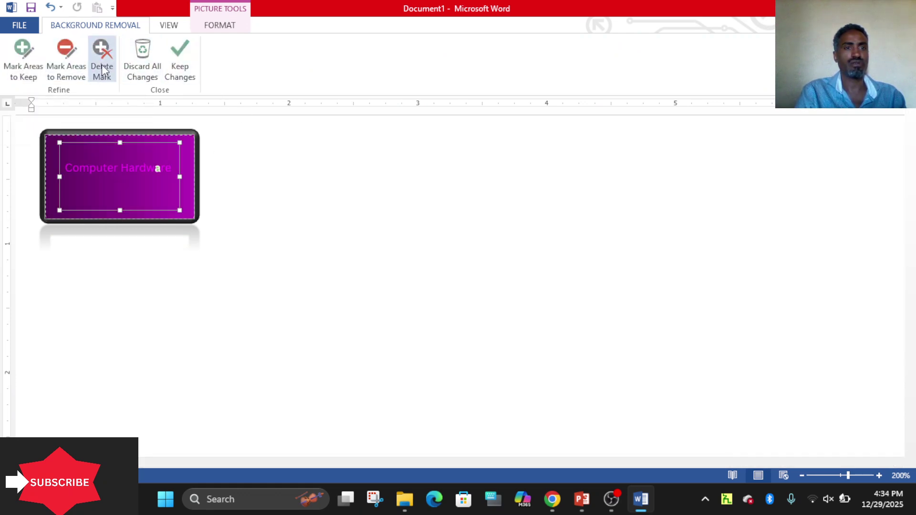
left_click(143, 64)
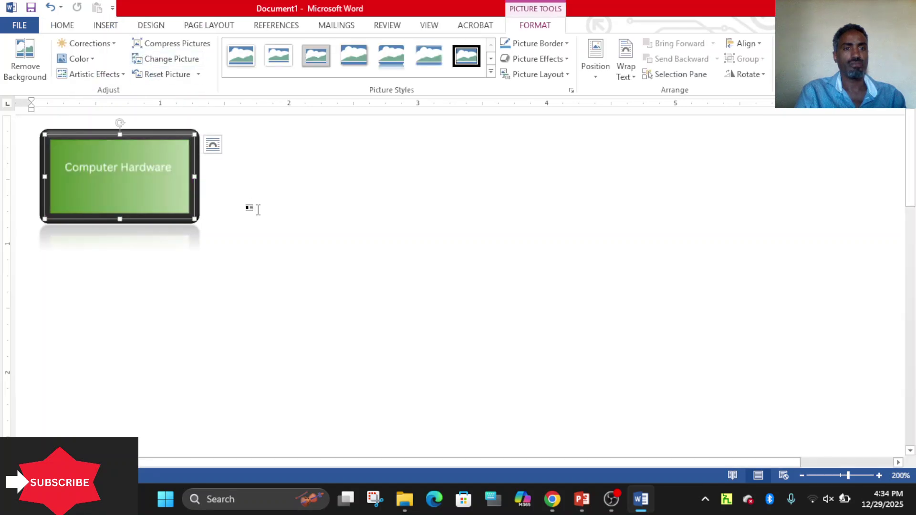
- Set the picture's border to standard dark blue and its text wrapping to In Line with Text
left_click(568, 43)
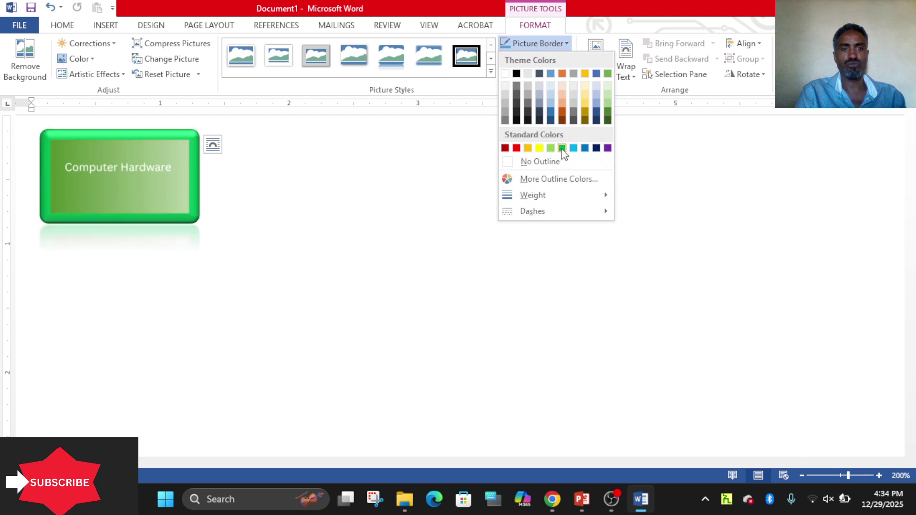
left_click(596, 148)
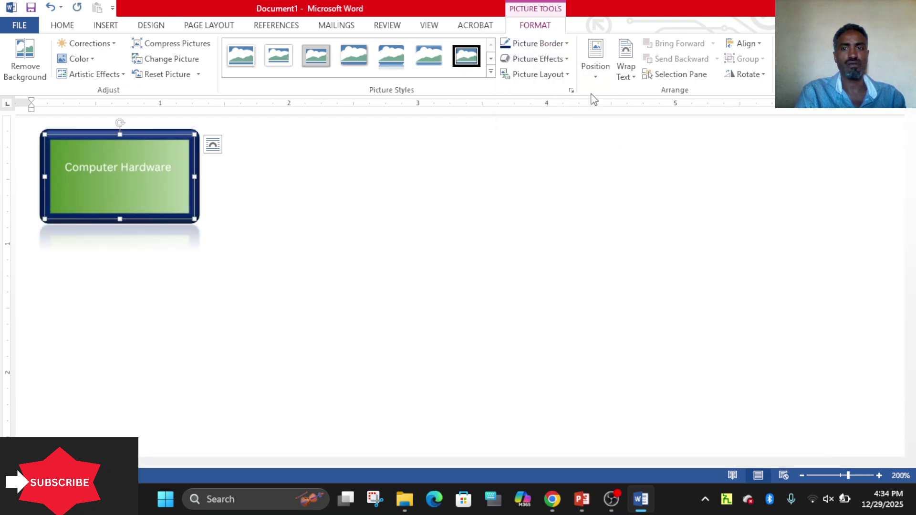
left_click(630, 76)
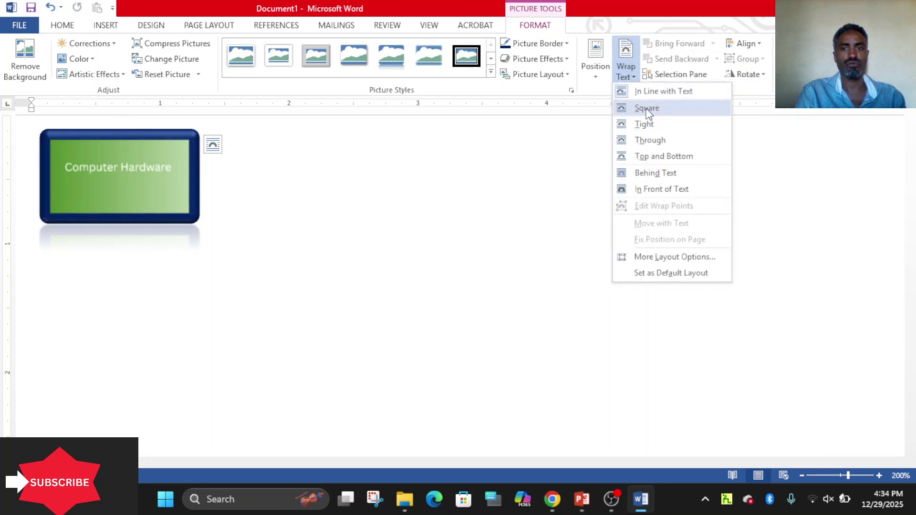
left_click(645, 91)
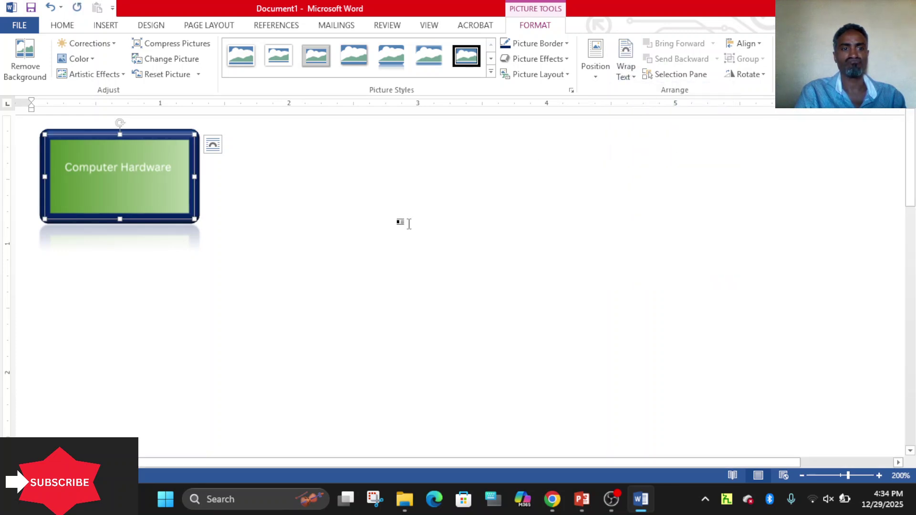
- Enlarge the framed picture proportionally to about 2.4 inches wide
left_click(396, 218)
left_click(200, 198)
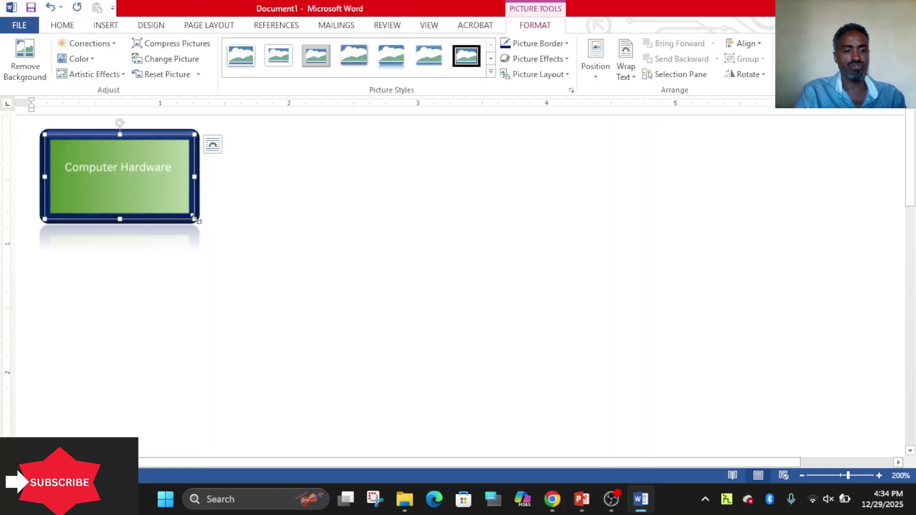
left_click_drag(194, 218, 360, 265)
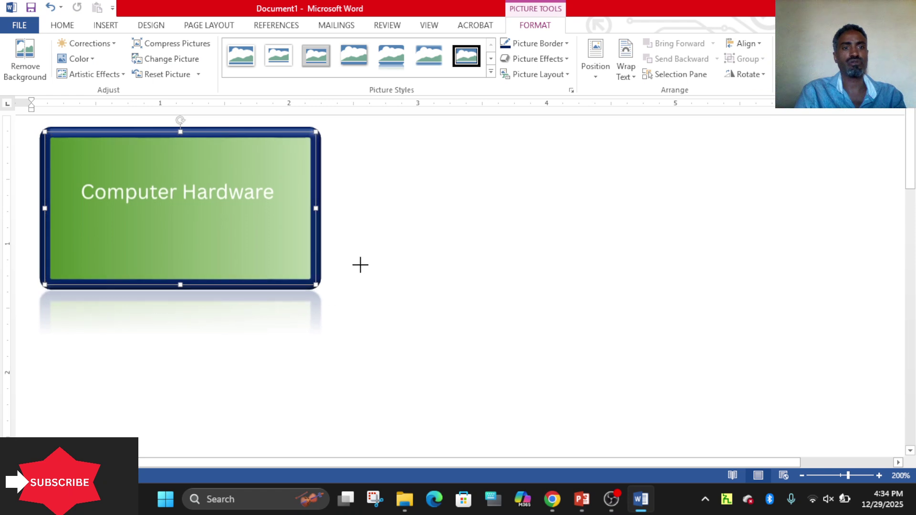
- Generate sample paragraphs with =rand() on a new line below the picture
left_click(420, 234)
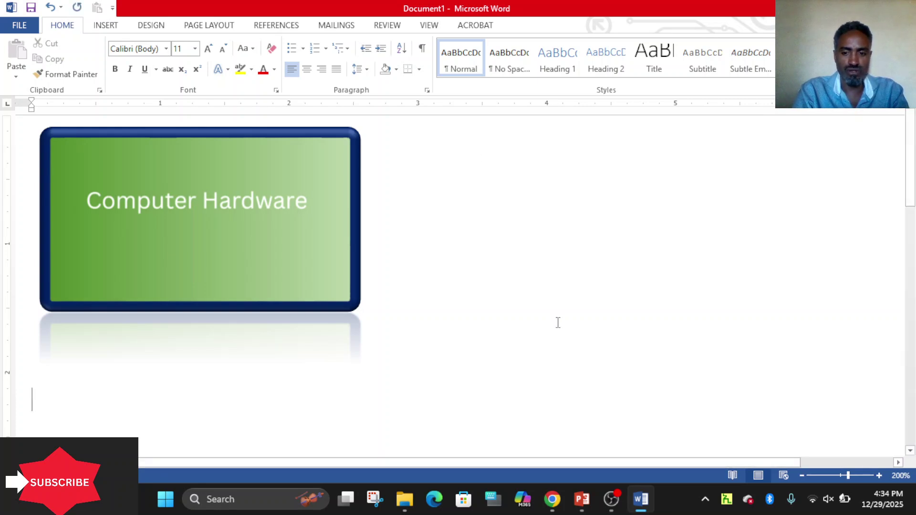
type("=")
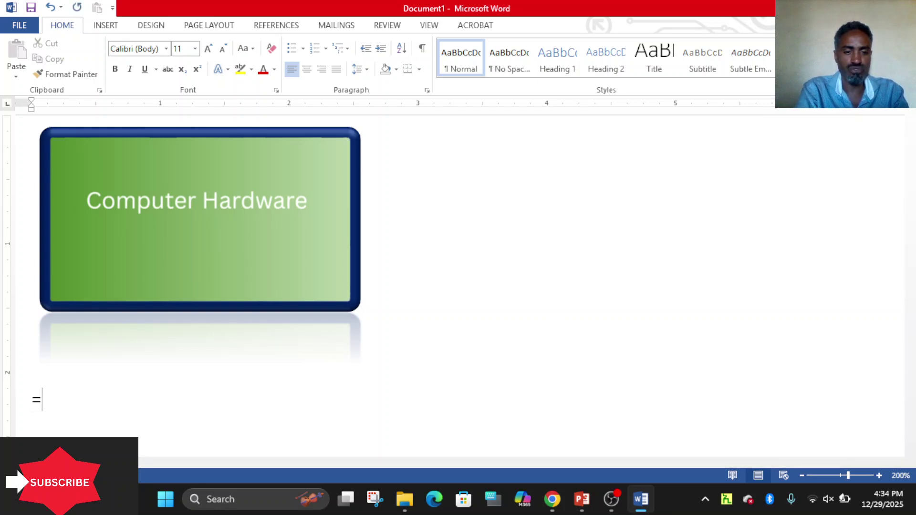
type("rand(")
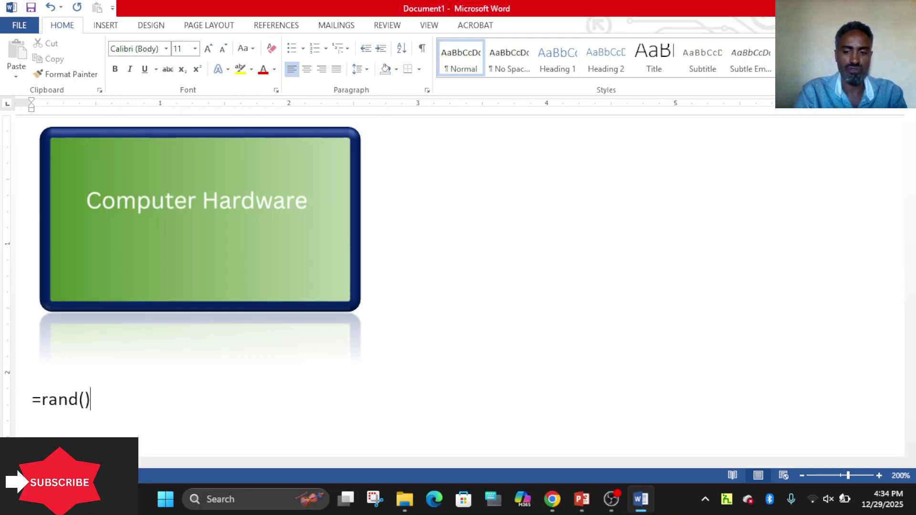
key("Return")
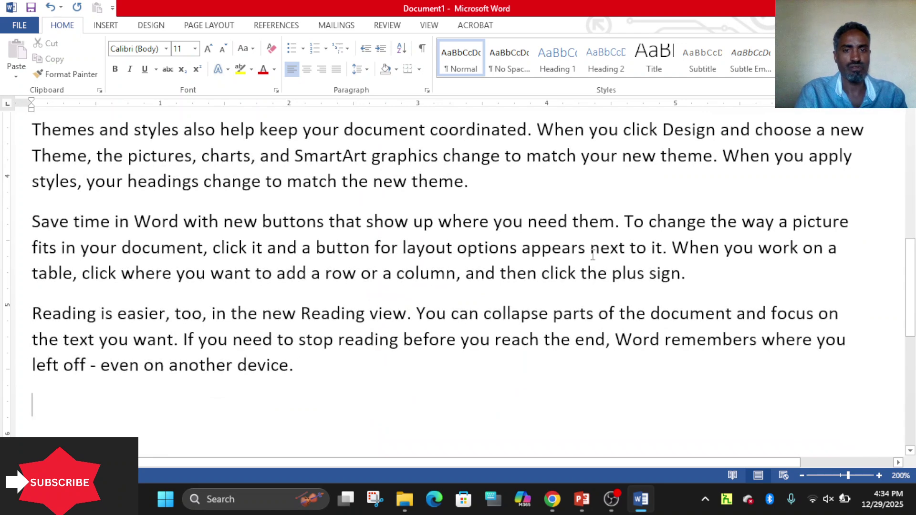
- Insert the picture COPYING FILE.png from the GRADE 9 UNIT_1 folder on a new line below the first sample paragraph
scroll(889, 235, "up", 3)
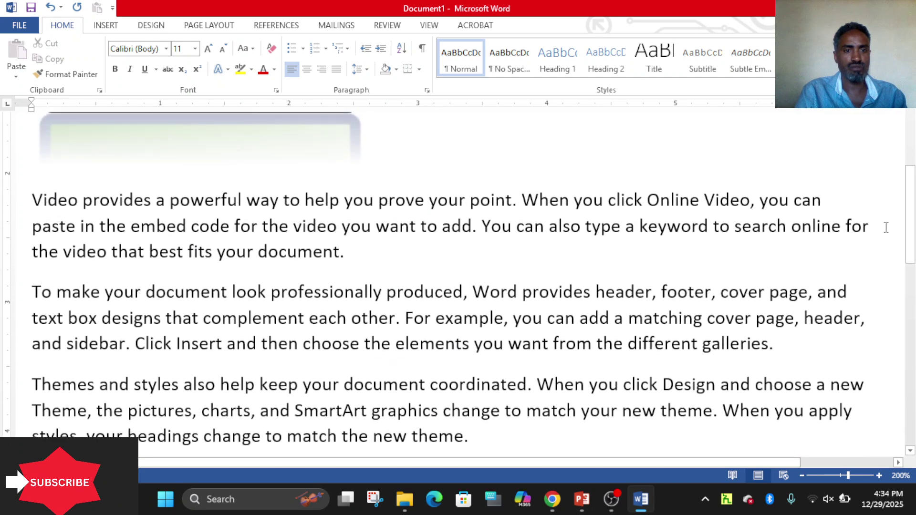
key("Return")
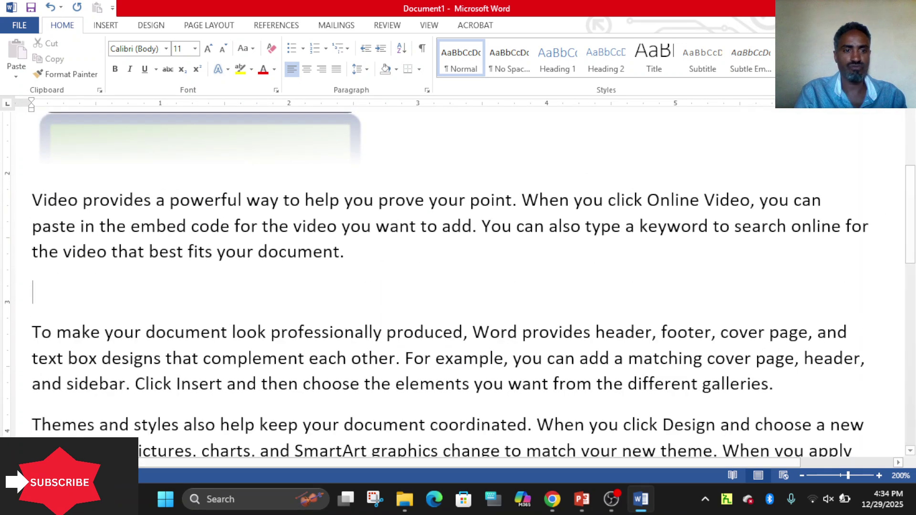
left_click(107, 26)
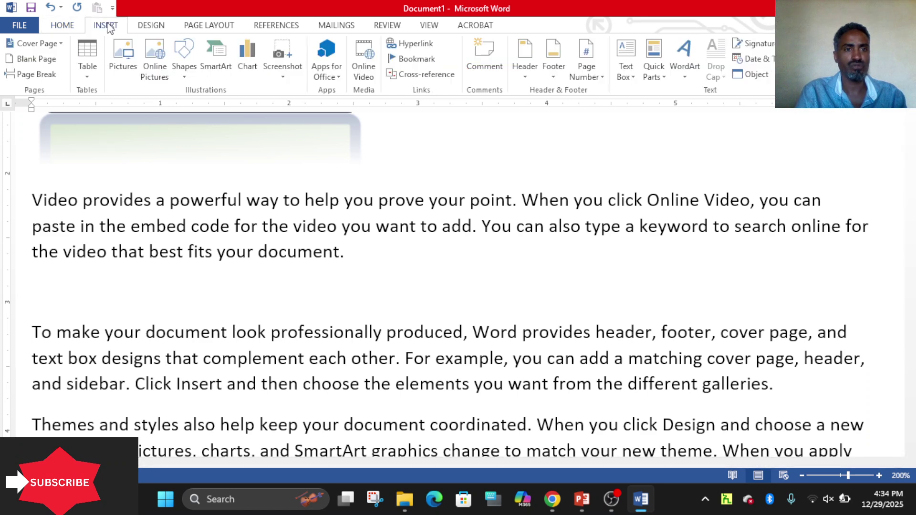
left_click(122, 59)
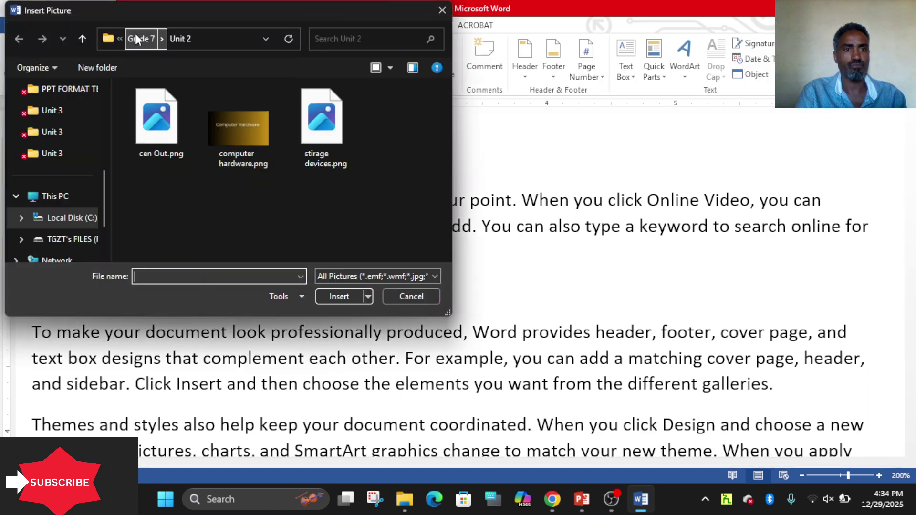
left_click(136, 36)
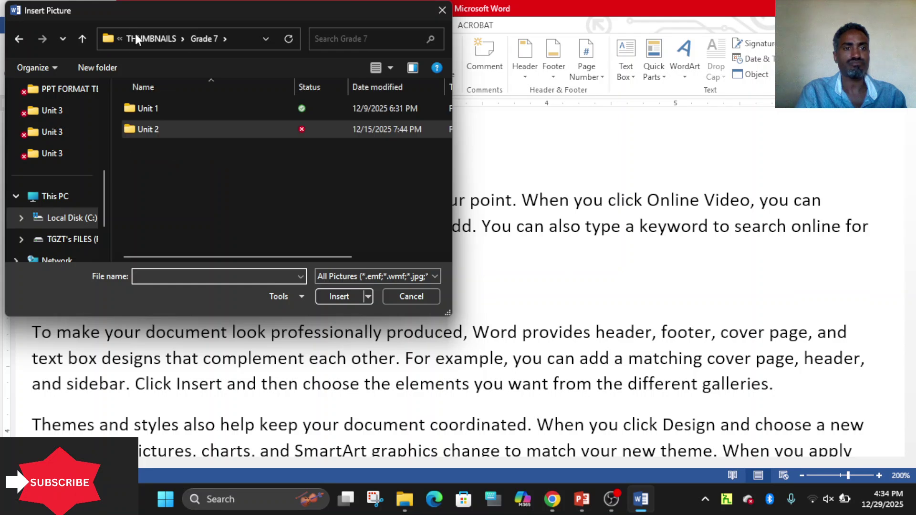
left_click(145, 37)
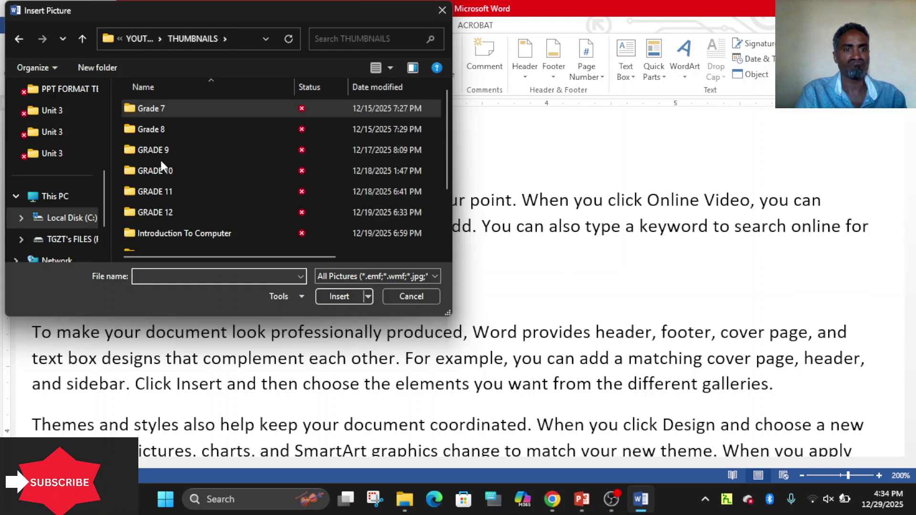
double_click(158, 150)
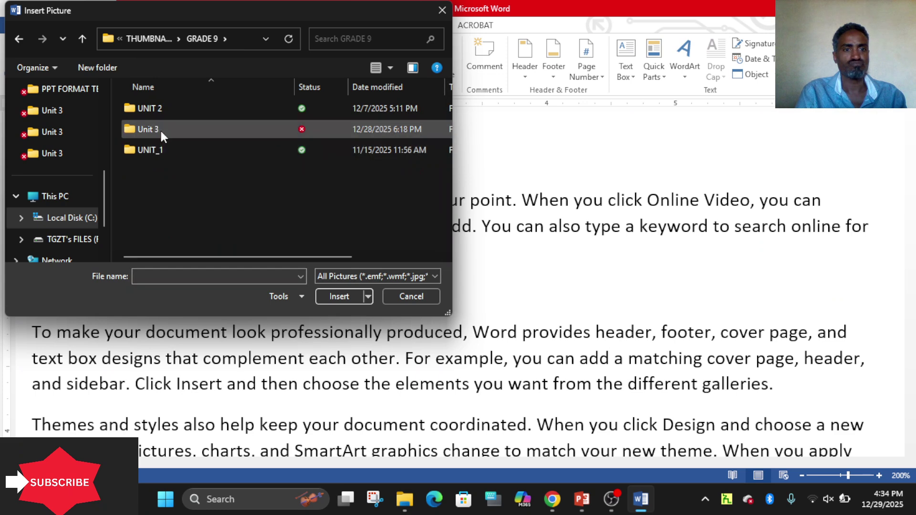
double_click(159, 150)
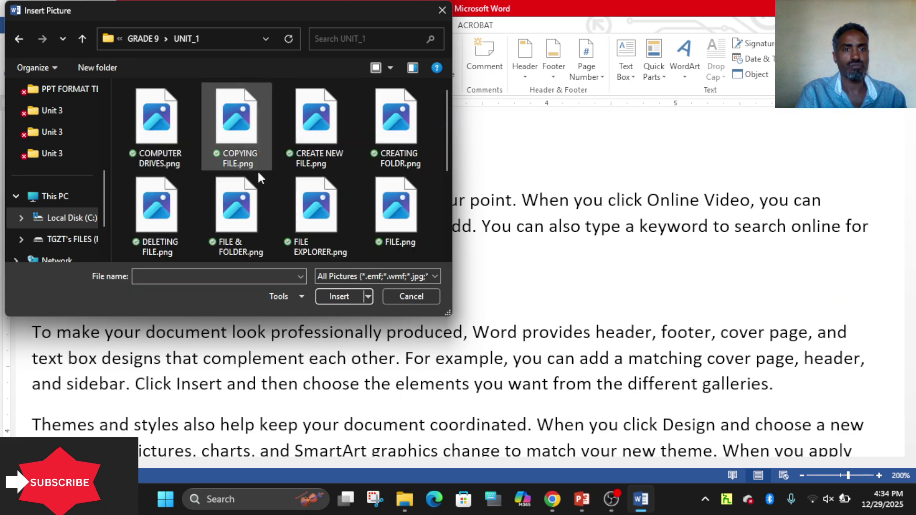
double_click(237, 141)
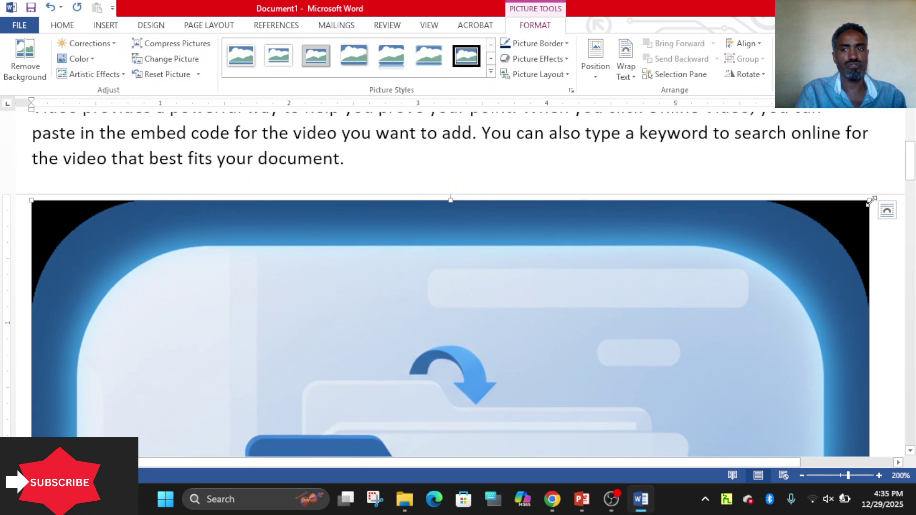
- Shrink the inserted Copying files picture proportionally to about 2.5 inches wide
left_click_drag(870, 200, 353, 360)
left_click_drag(506, 365, 506, 366)
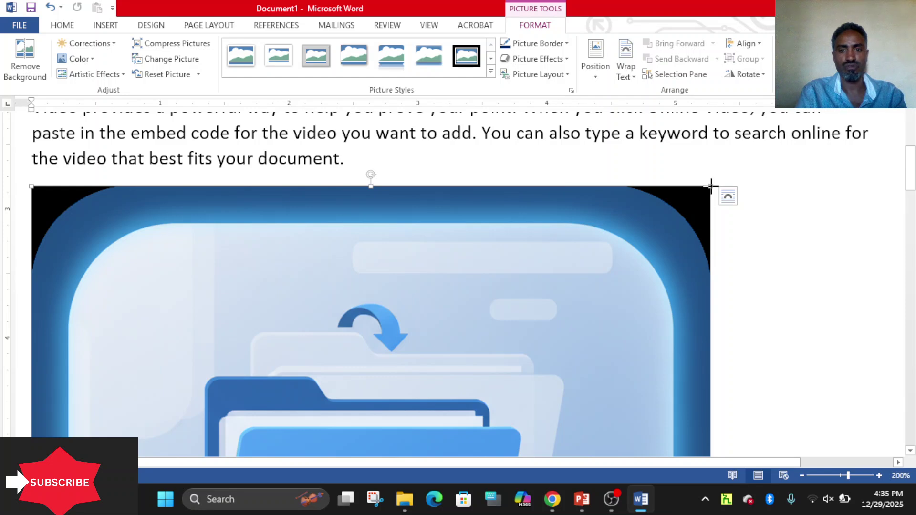
left_click_drag(711, 186, 317, 419)
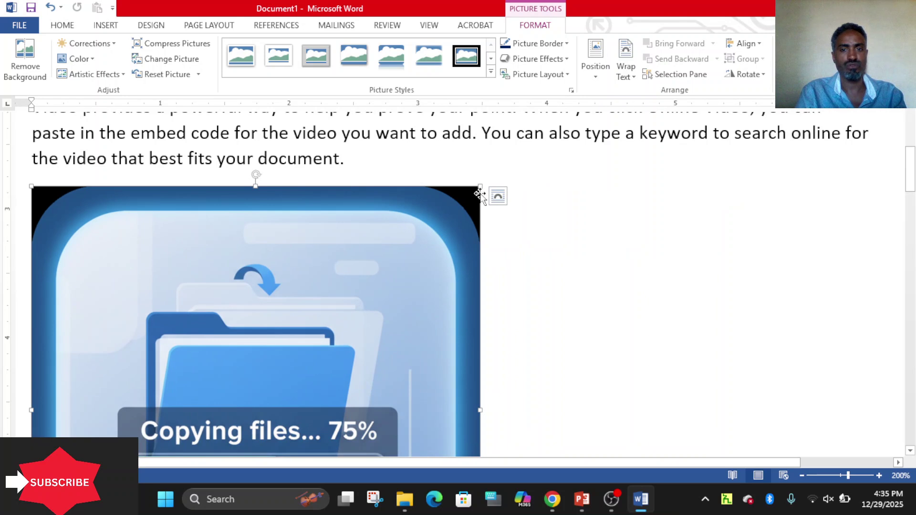
left_click_drag(480, 186, 147, 310)
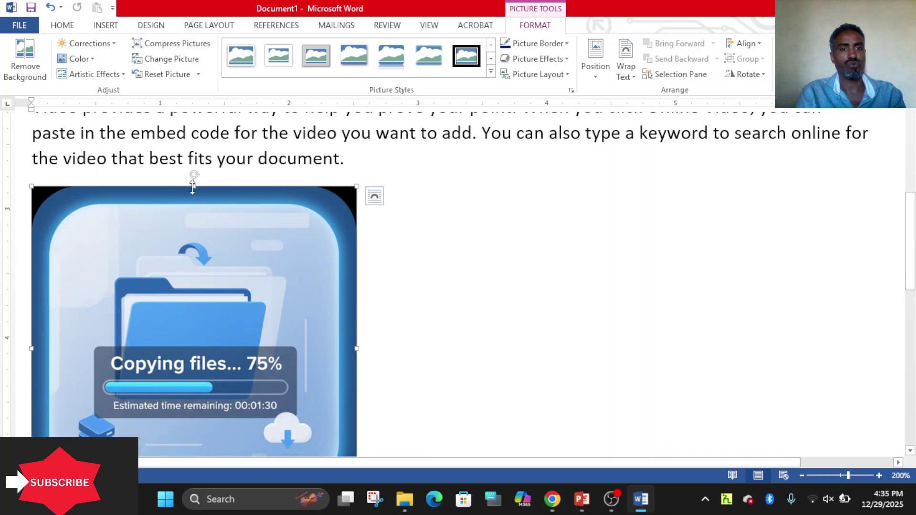
- Flatten the Copying files picture and reduce it to about 1.8 inches wide by 1 inch high
left_click_drag(193, 187, 180, 322)
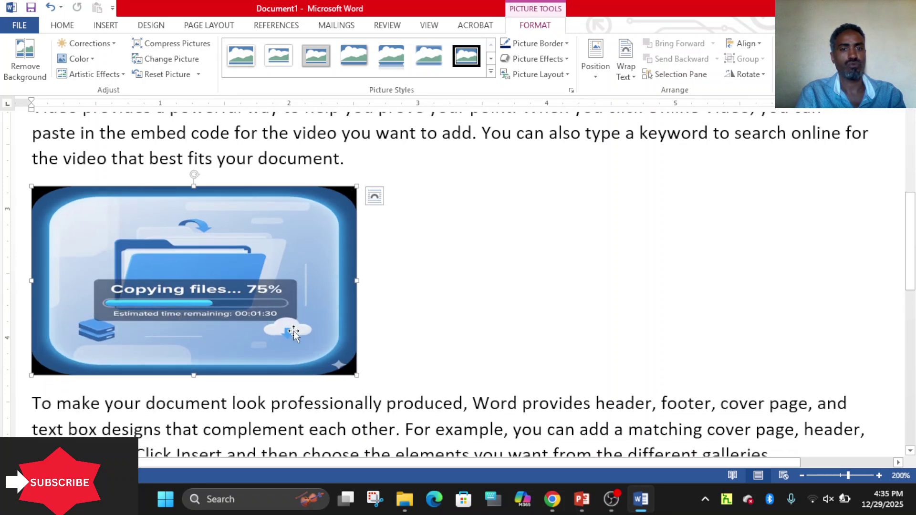
left_click_drag(357, 375, 194, 302)
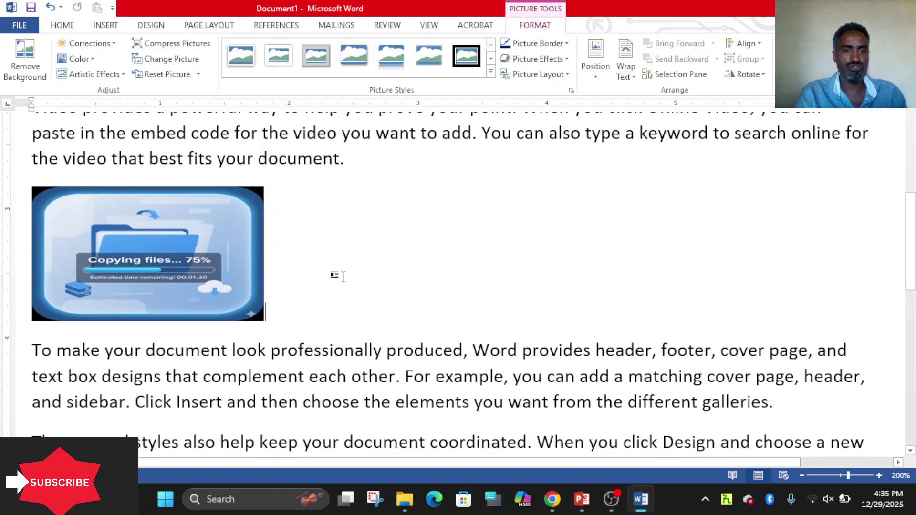
left_click(315, 240)
left_click(264, 261)
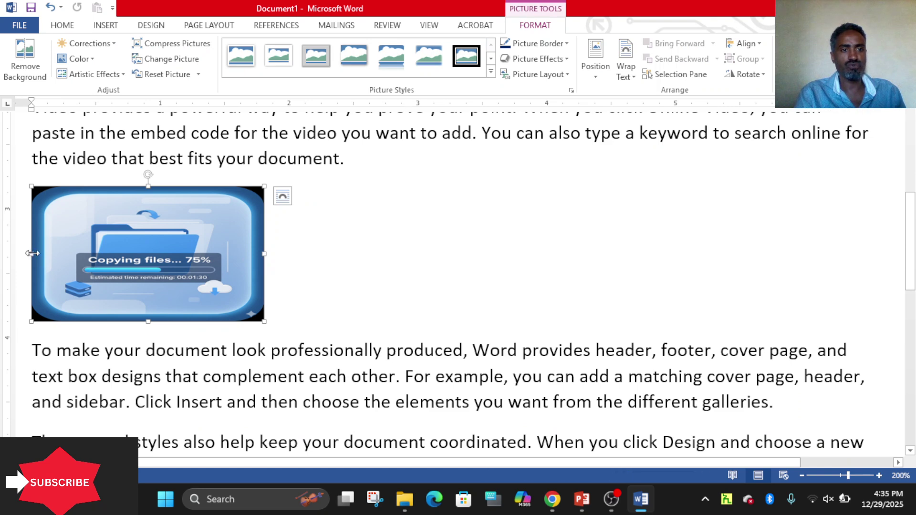
left_click(441, 234)
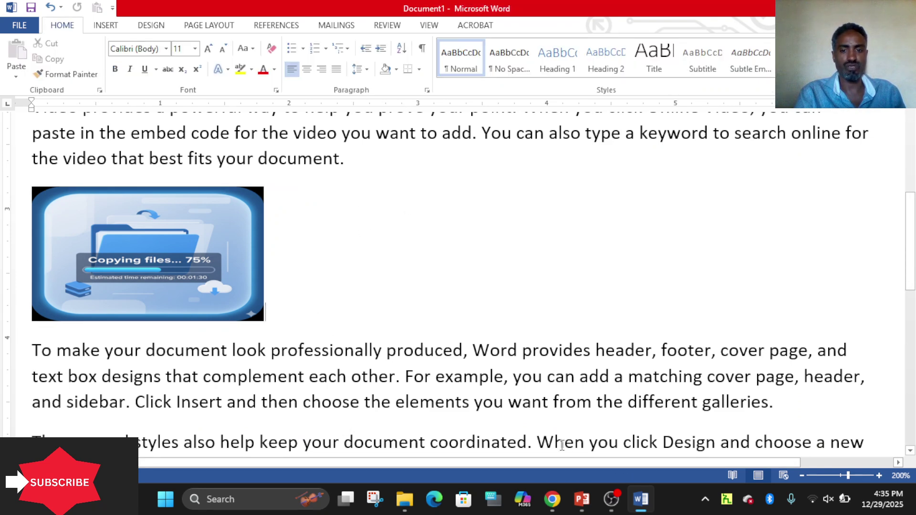
- Switch to the textbook in PowerPoint and view slide 100 with the steps to insert a screenshot
left_click(582, 499)
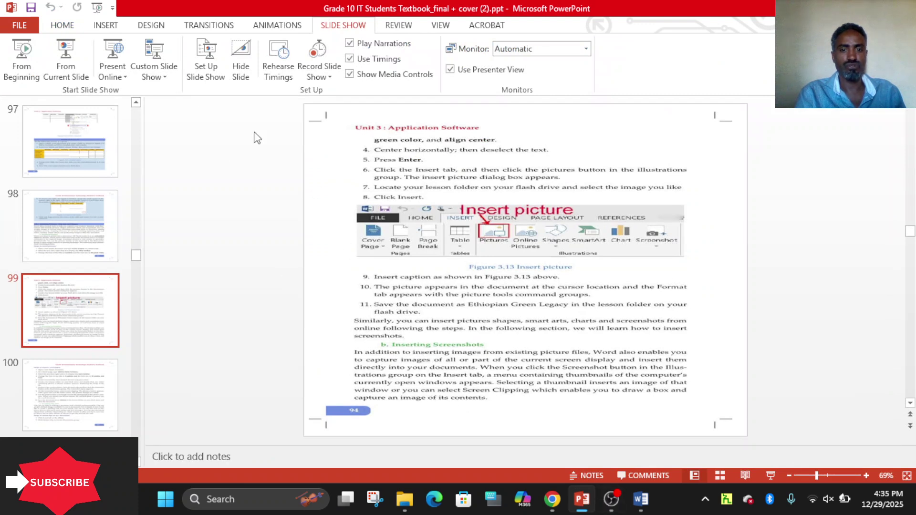
left_click(87, 380)
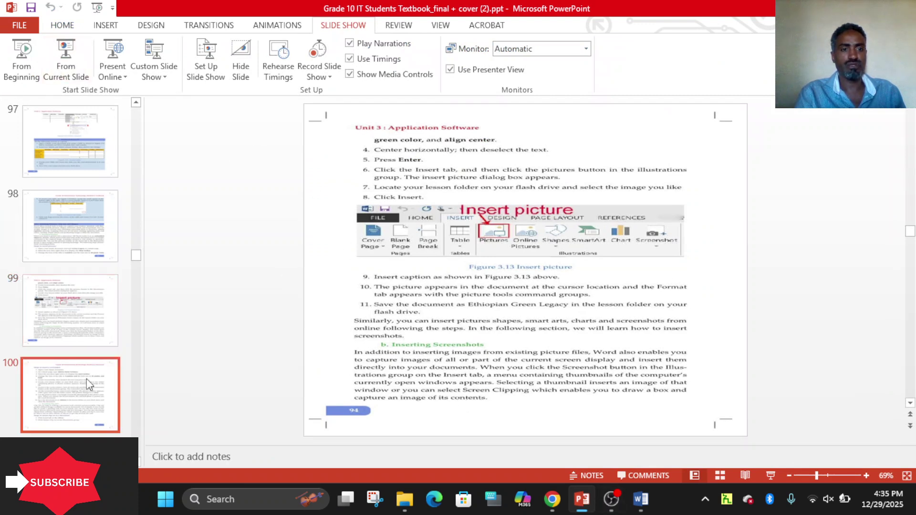
key("Down")
key("Up")
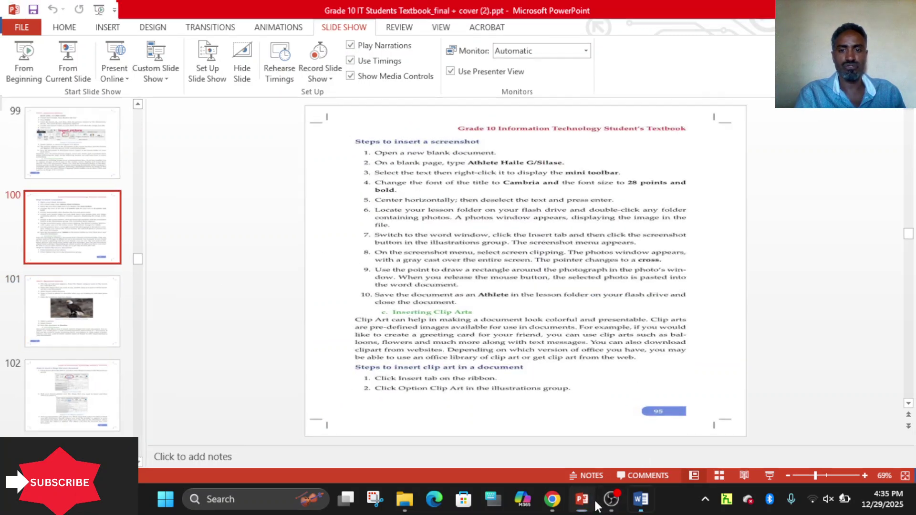
- Back in Word, insert a screen clipping of the entire desktop on a new line below the "To make your document" paragraph
left_click(596, 502)
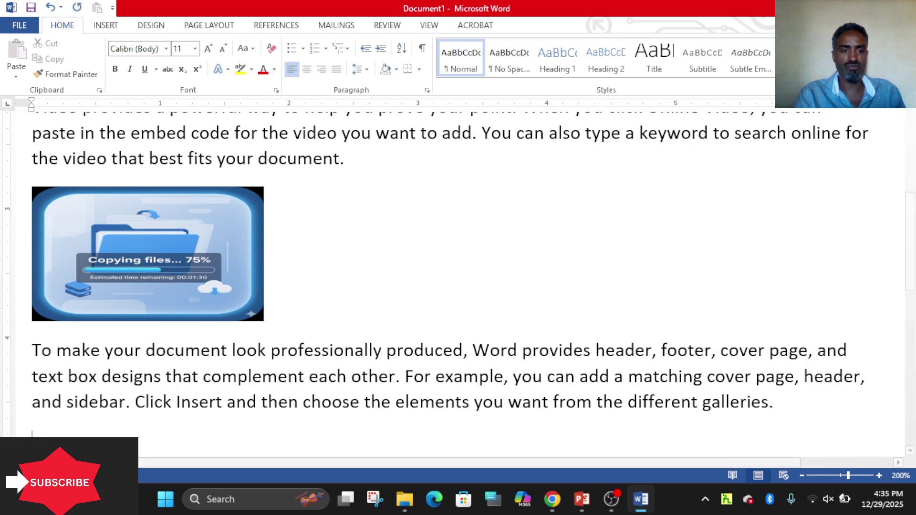
key("Return")
scroll(913, 226, "down", 3)
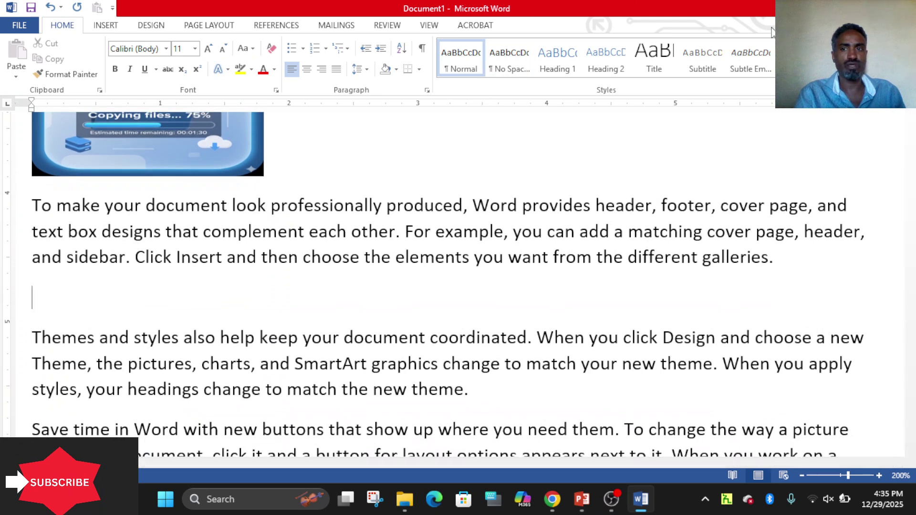
left_click(106, 26)
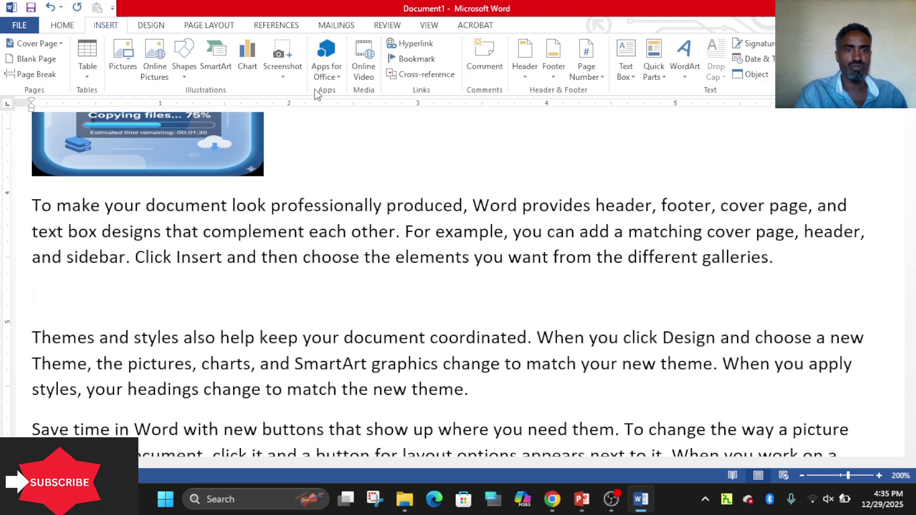
left_click(283, 74)
left_click(307, 93)
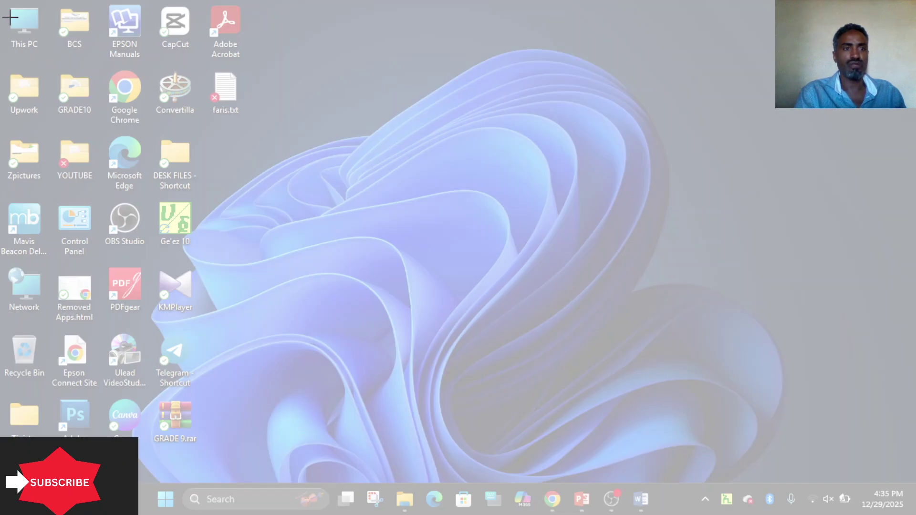
left_click_drag(5, 3, 906, 514)
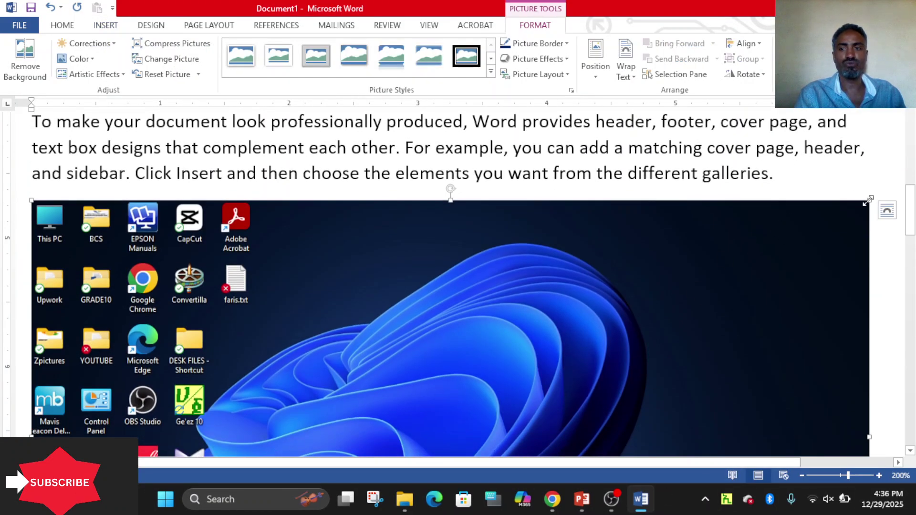
- Resize the desktop screenshot to about 2 inches wide by 1.4 inches high and deselect it
left_click_drag(868, 200, 568, 367)
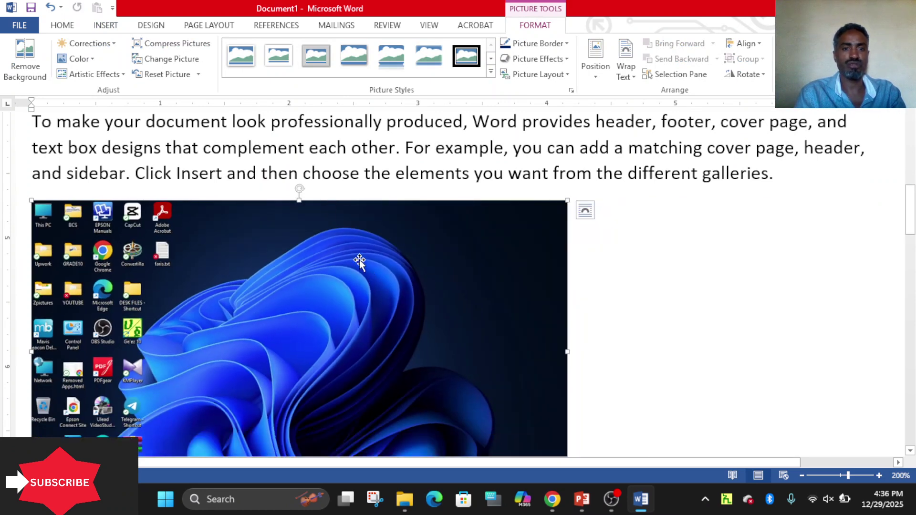
left_click_drag(298, 199, 286, 327)
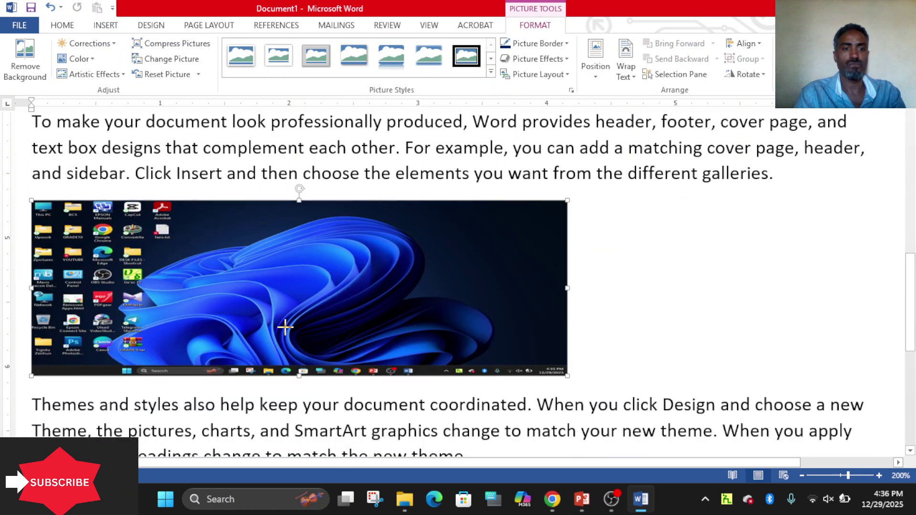
left_click_drag(567, 286, 288, 305)
left_click(428, 285)
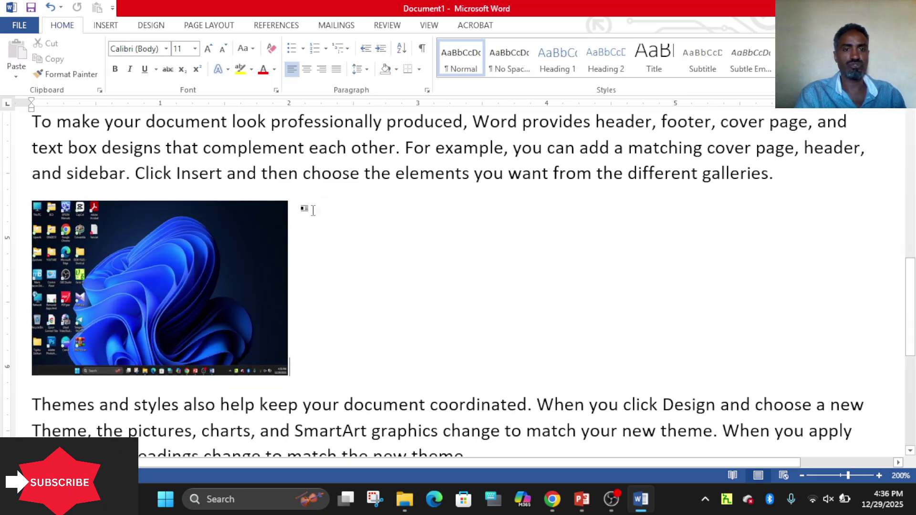
- View the Upwork folder from the desktop and switch to the textbook's screenshot steps in PowerPoint
key("super+d")
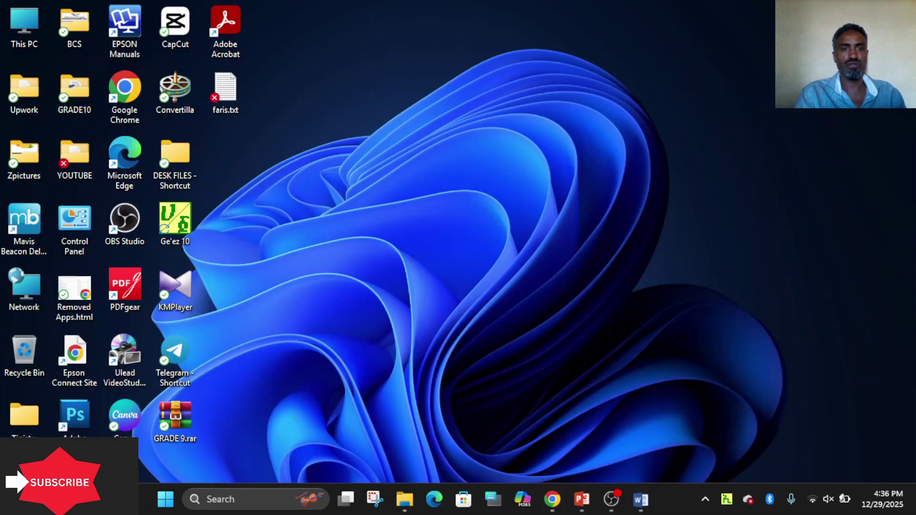
double_click(16, 96)
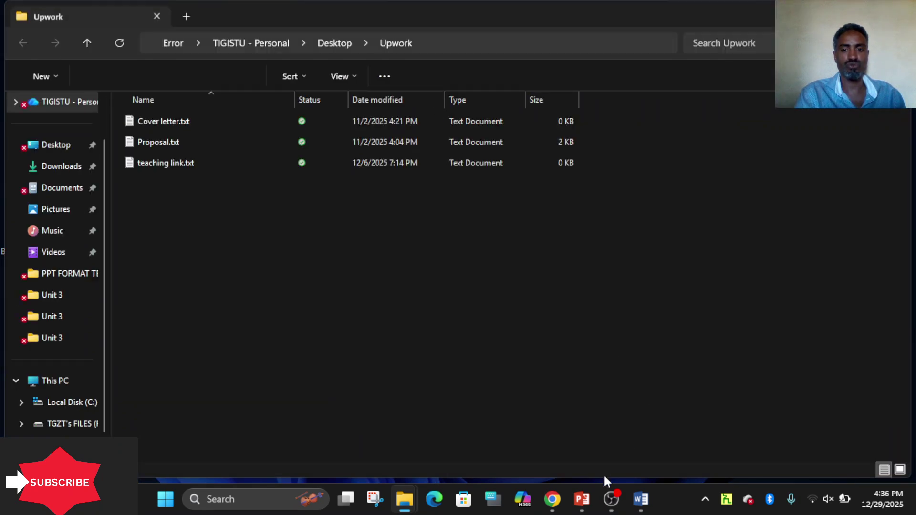
left_click(583, 500)
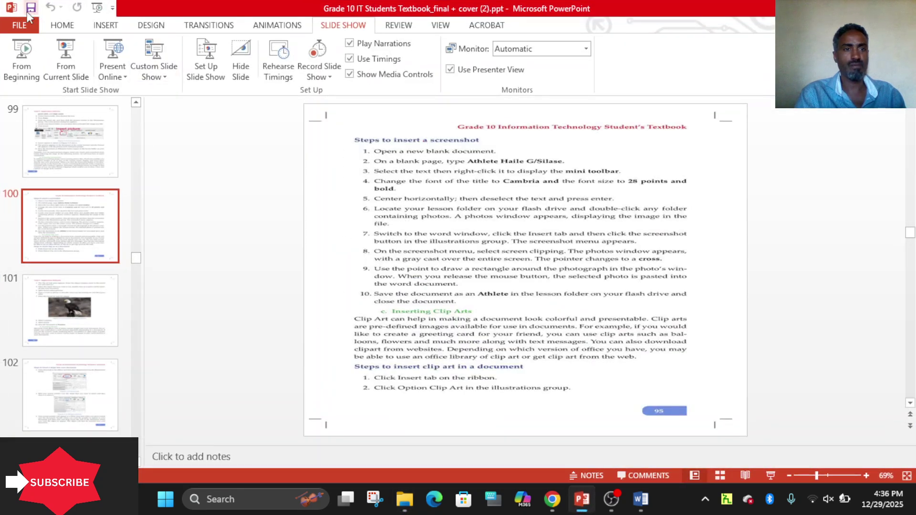